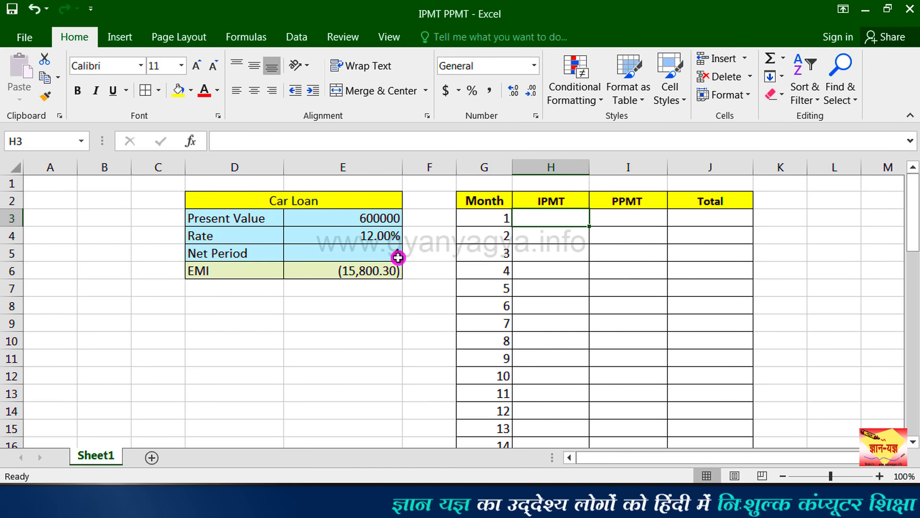
After checking the EMI formula in E6, begin H3 as =ipmt($E$4, with the rate locked.
left_click(383, 271)
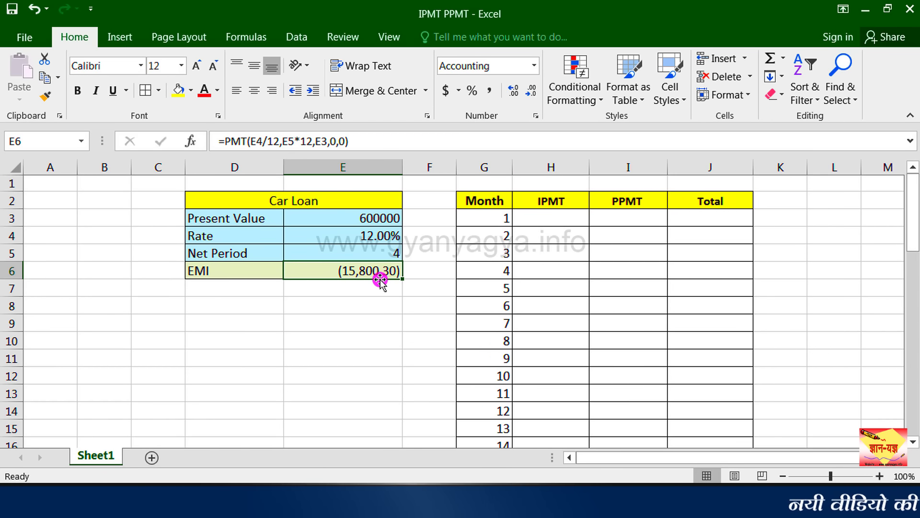
left_click(567, 218)
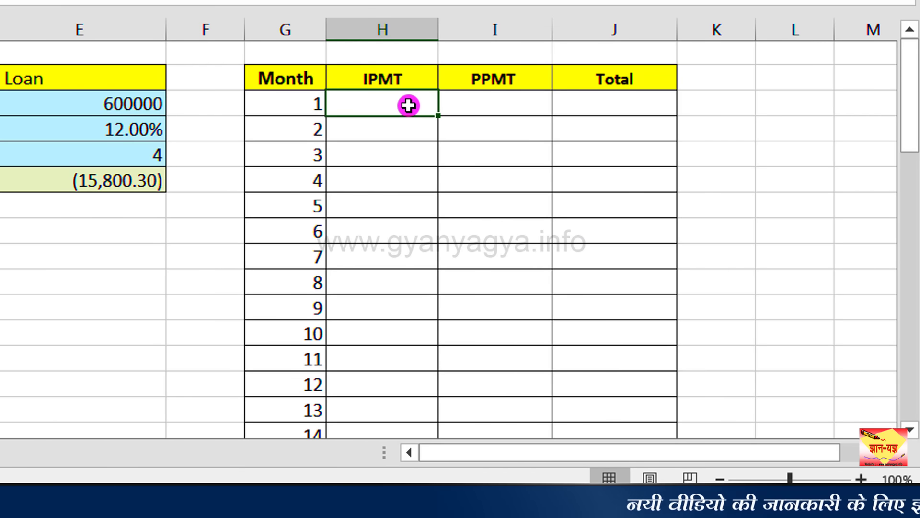
type("=")
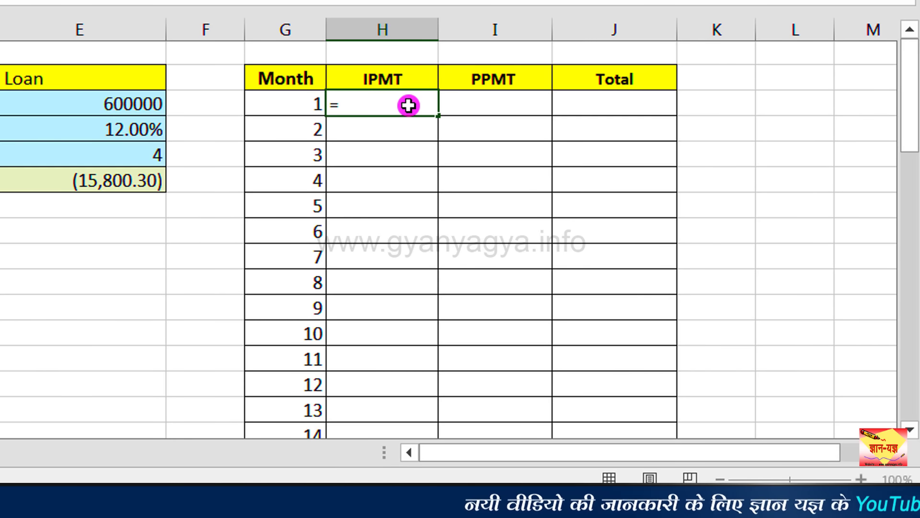
type("ip")
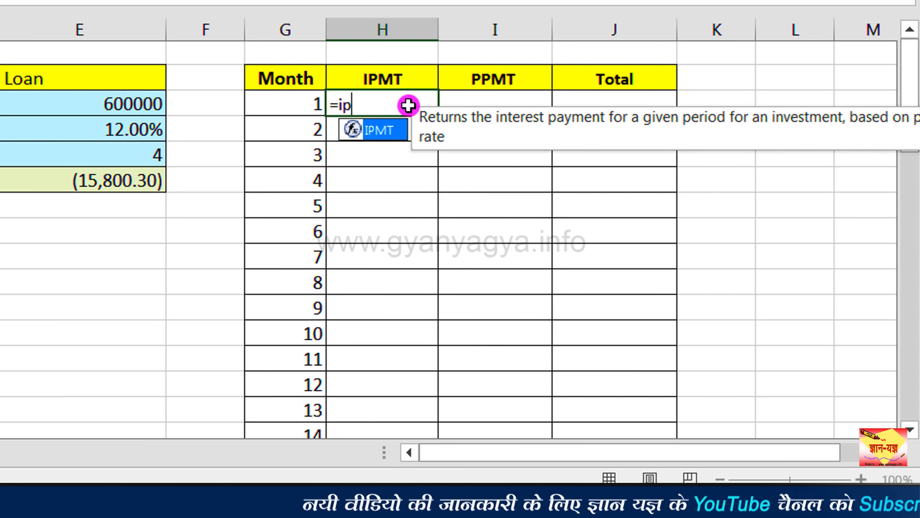
type("mt")
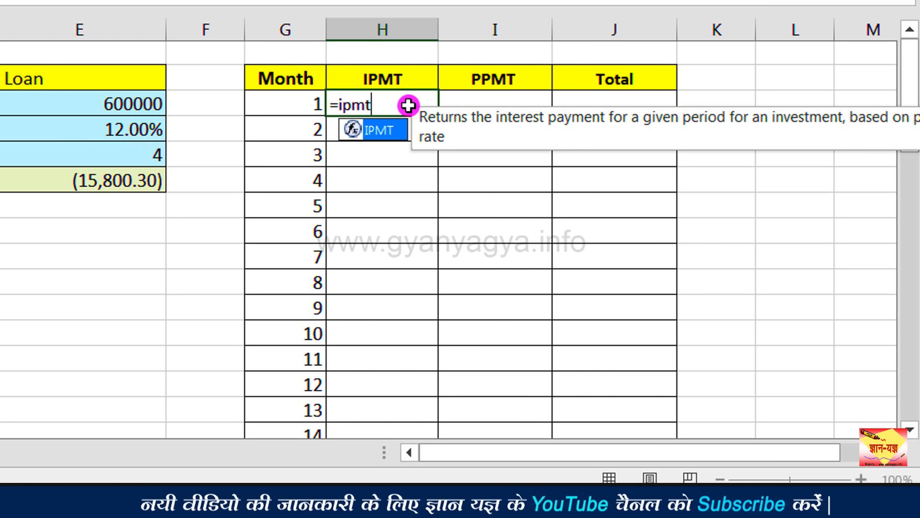
type("(")
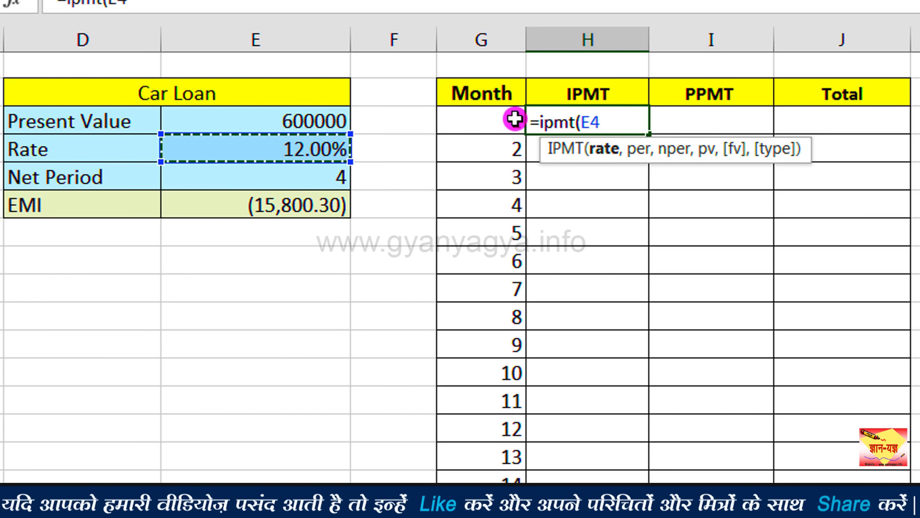
key("F4")
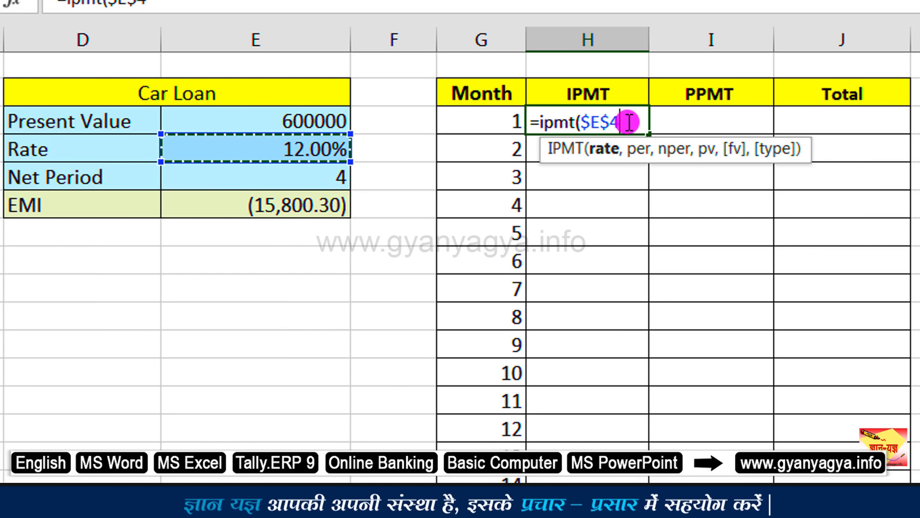
Extend the H3 formula to =ipmt($E$4/12,G3,$E$5, adding monthly rate, period G3 and locked term.
left_click(641, 127)
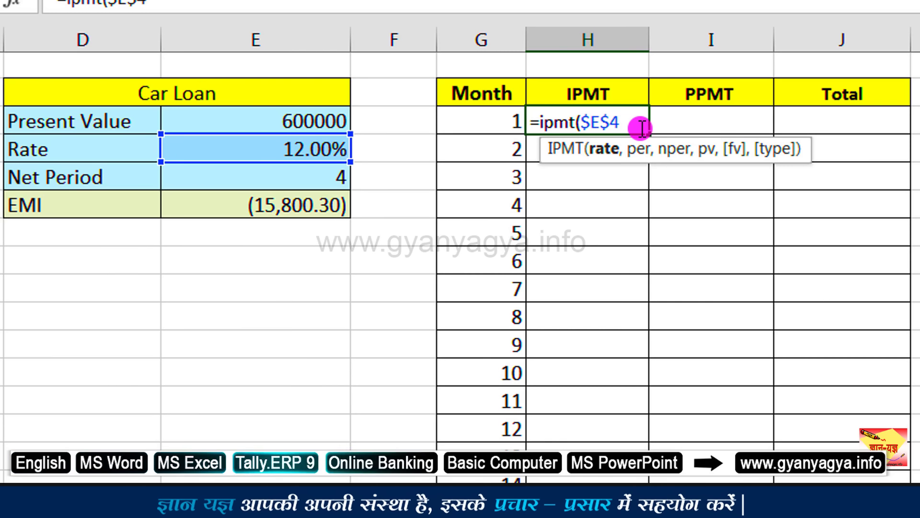
type("/1")
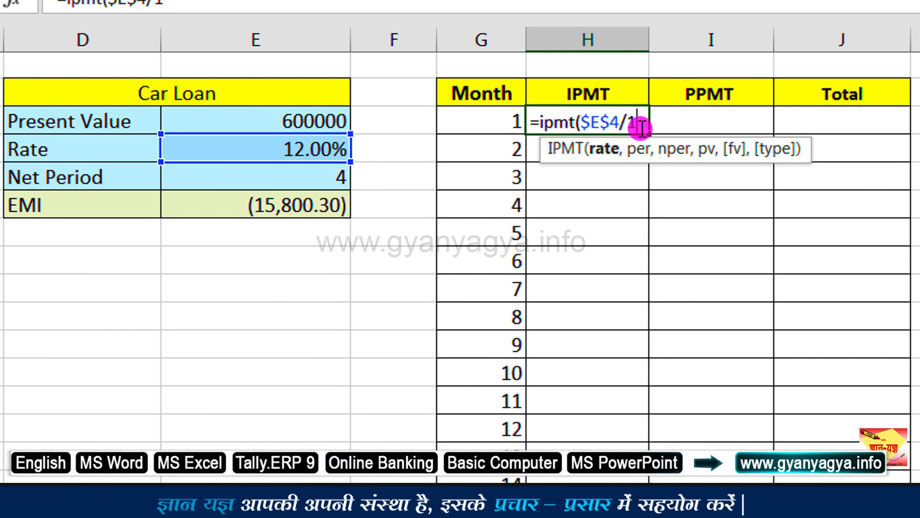
type("2")
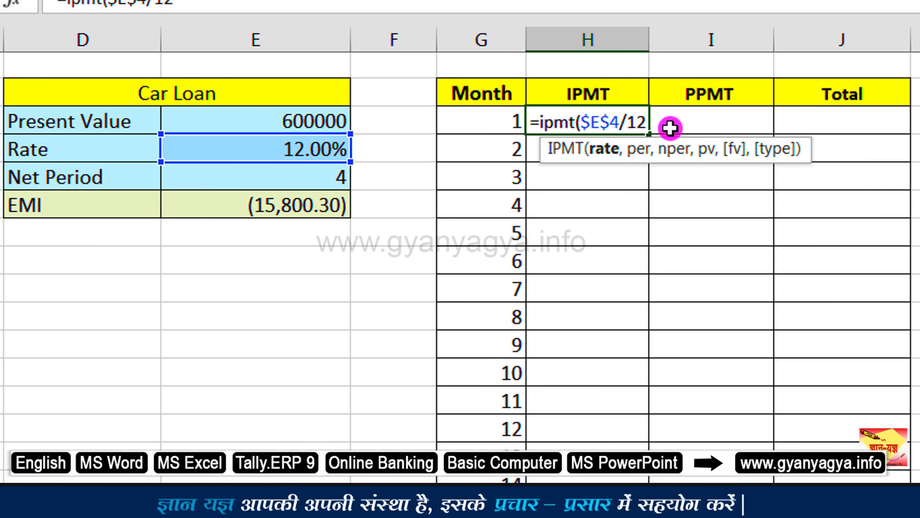
type(",")
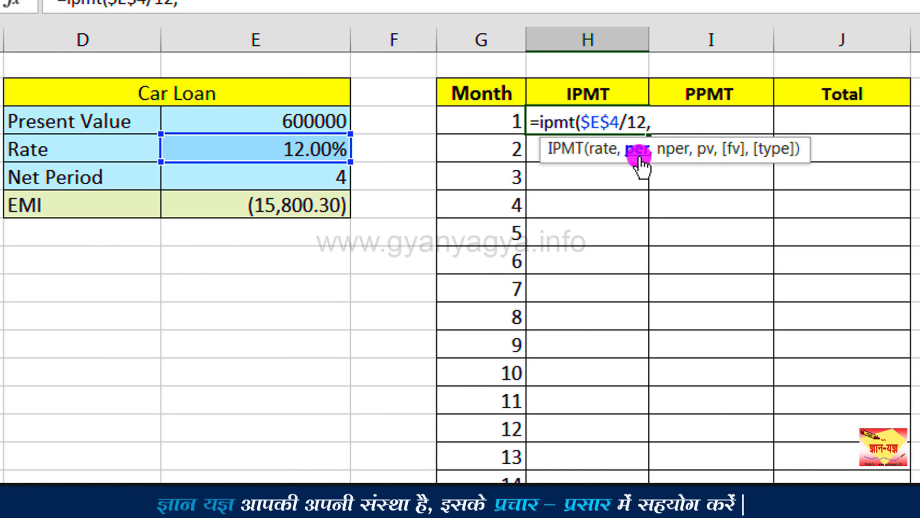
left_click(501, 122)
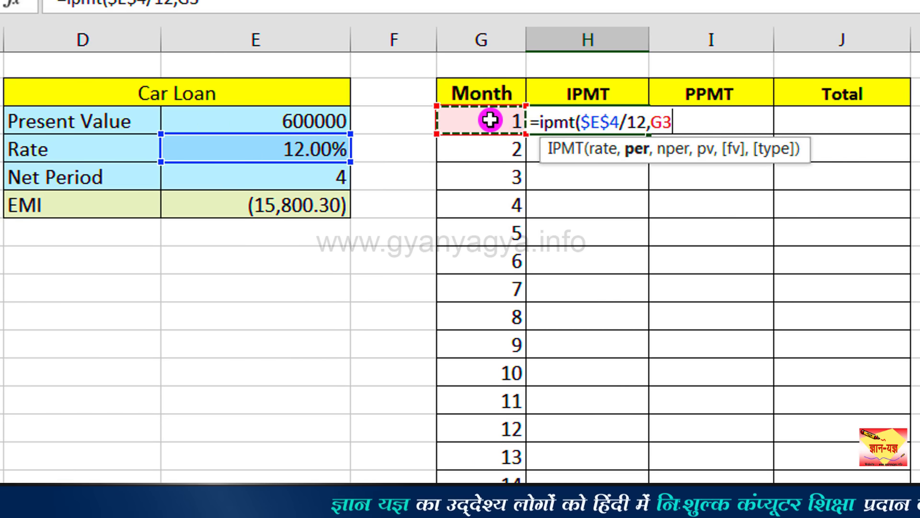
type(",")
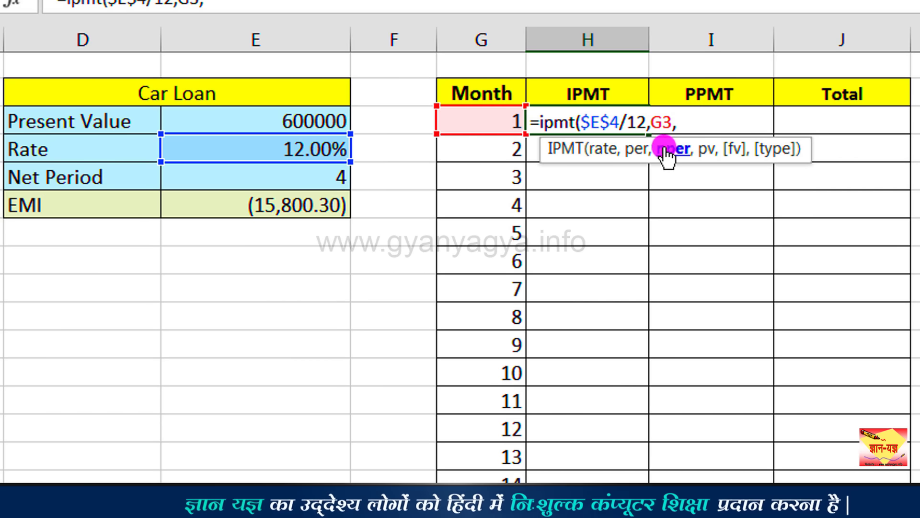
left_click(316, 181)
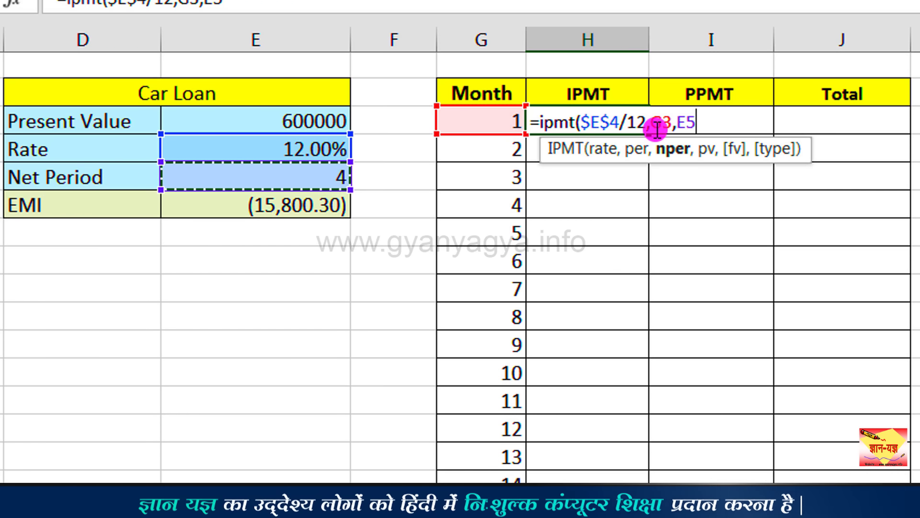
key("F4")
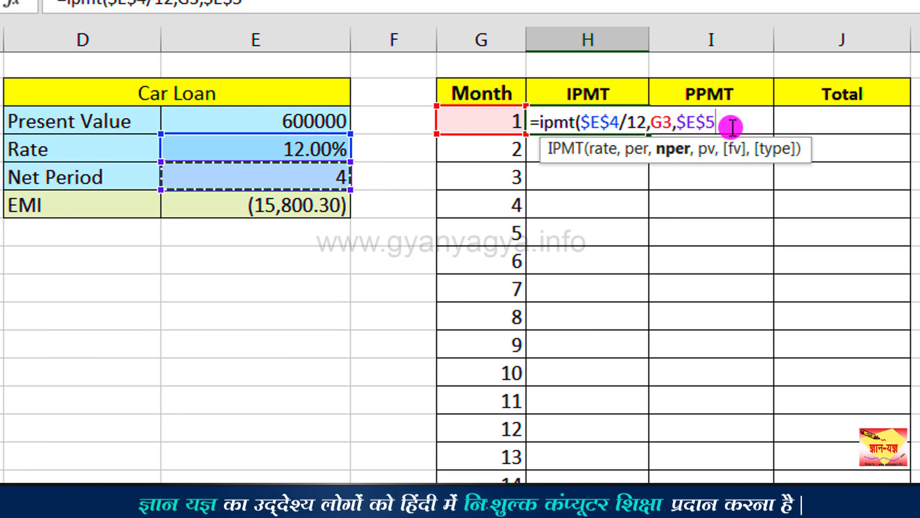
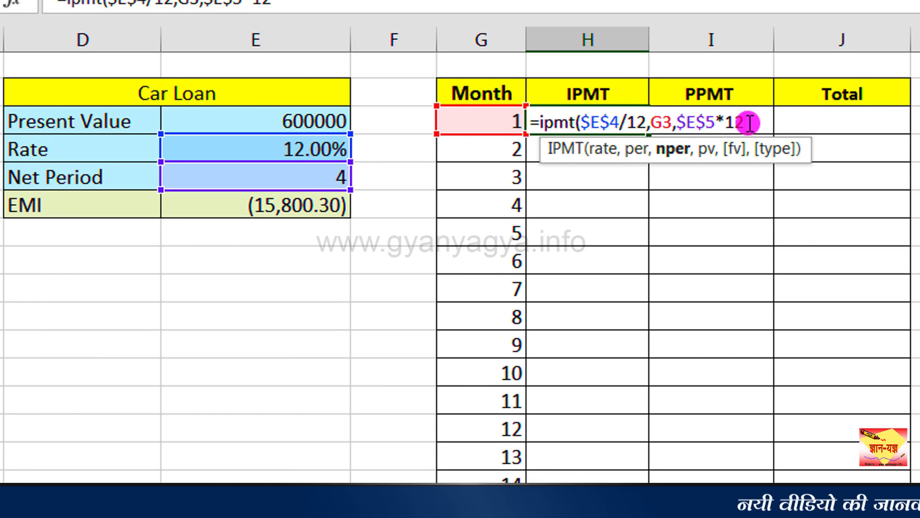
Finish H3's IPMT formula with absolute present value $E$3, returning ($6,000.00) month-1 interest.
type(",")
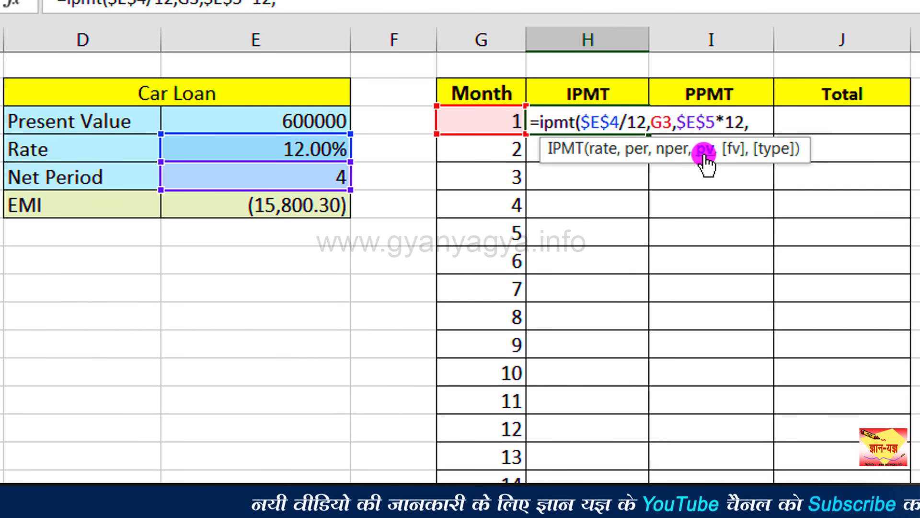
left_click(323, 125)
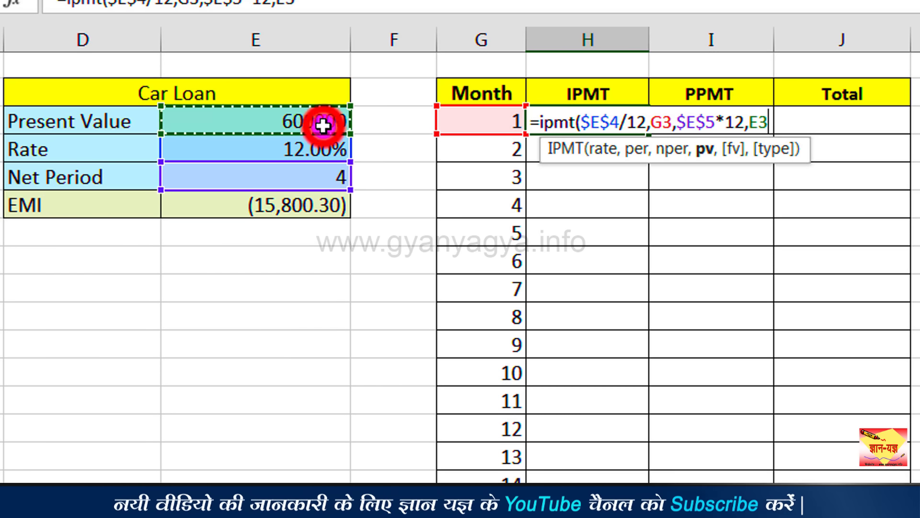
key("F4")
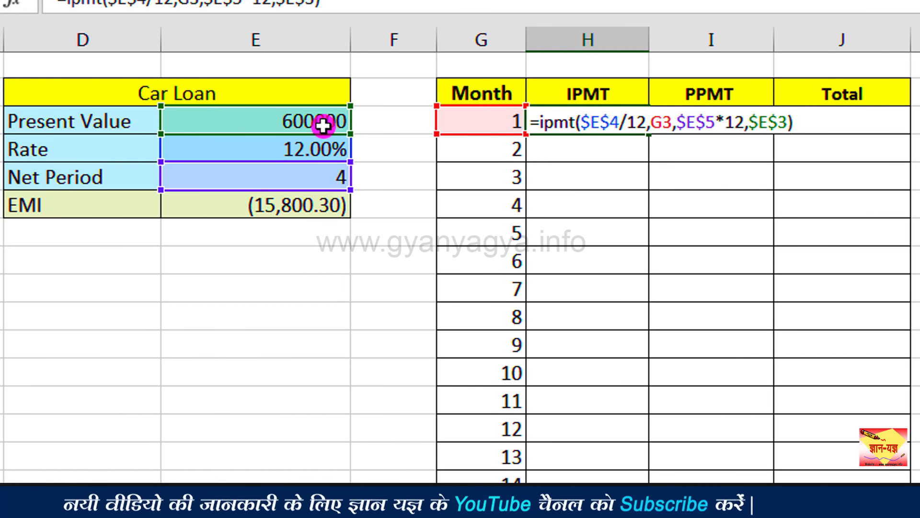
key("Return")
left_click(623, 130)
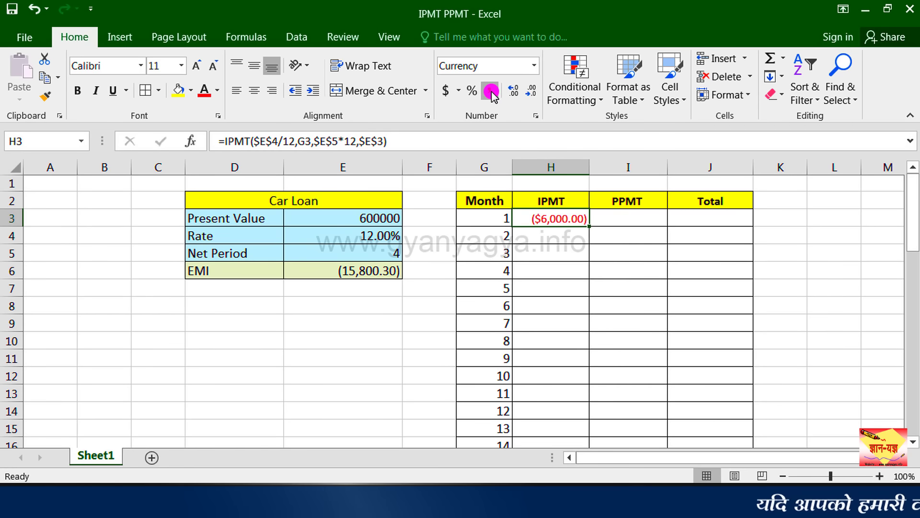
Format H3 in comma style with zero decimals so it reads (6,000).
left_click(490, 92)
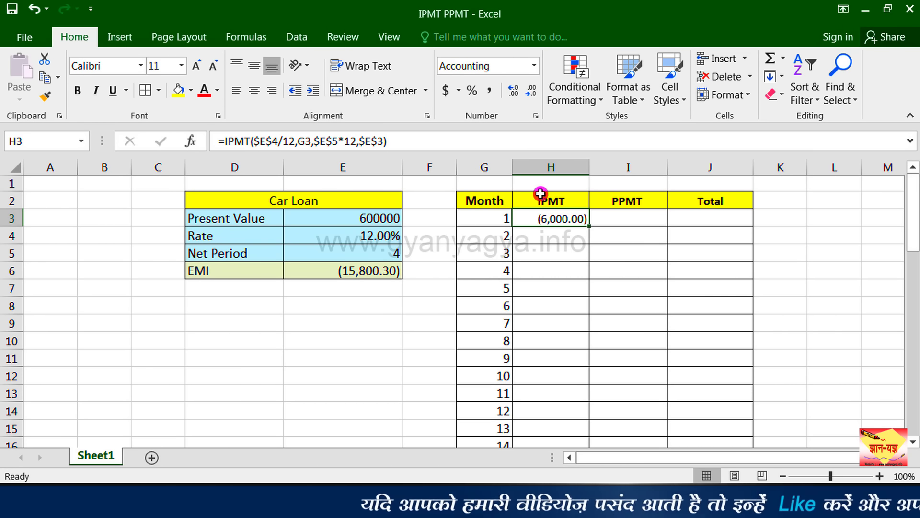
double_click(532, 92)
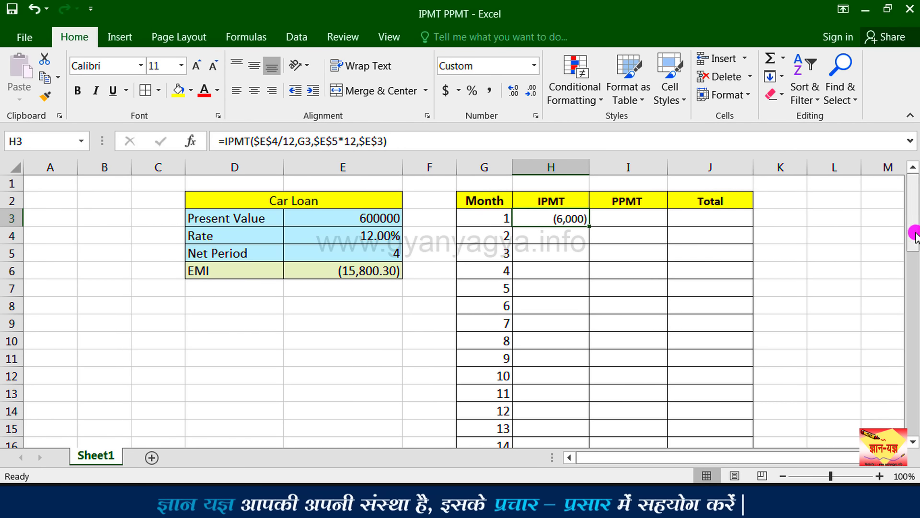
Copy the IPMT formula from H3 down to H50, ending at (156) for month 48.
left_click_drag(915, 235, 914, 425)
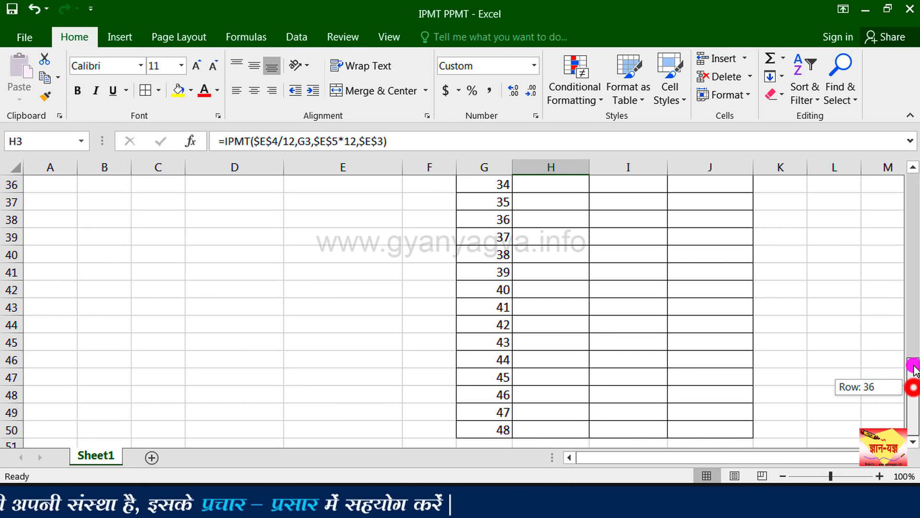
left_click_drag(913, 387, 914, 206)
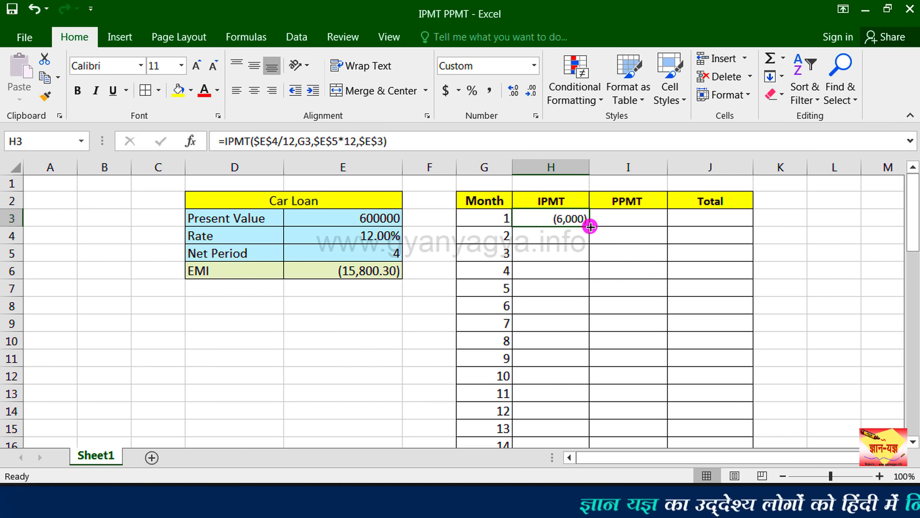
mouse_move(590, 227)
left_mouse_down()
mouse_move(583, 460)
mouse_move(566, 416)
left_mouse_up()
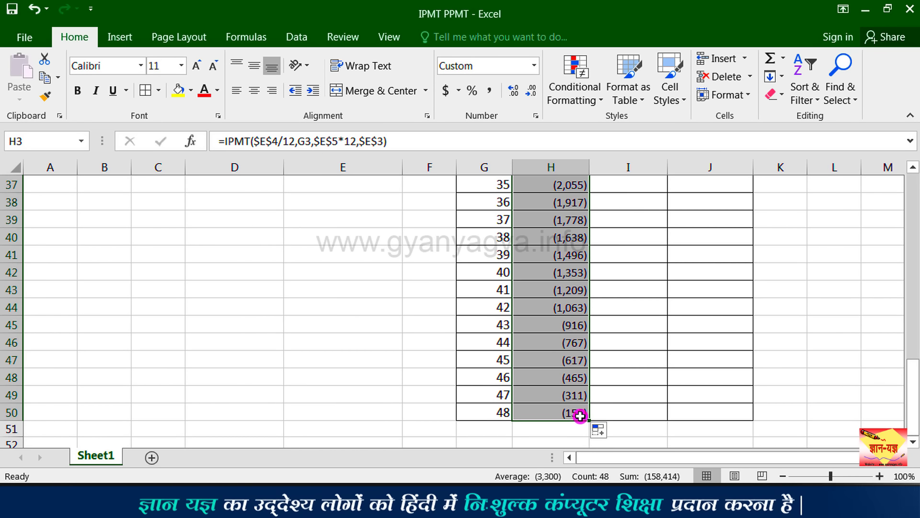
left_click(582, 417)
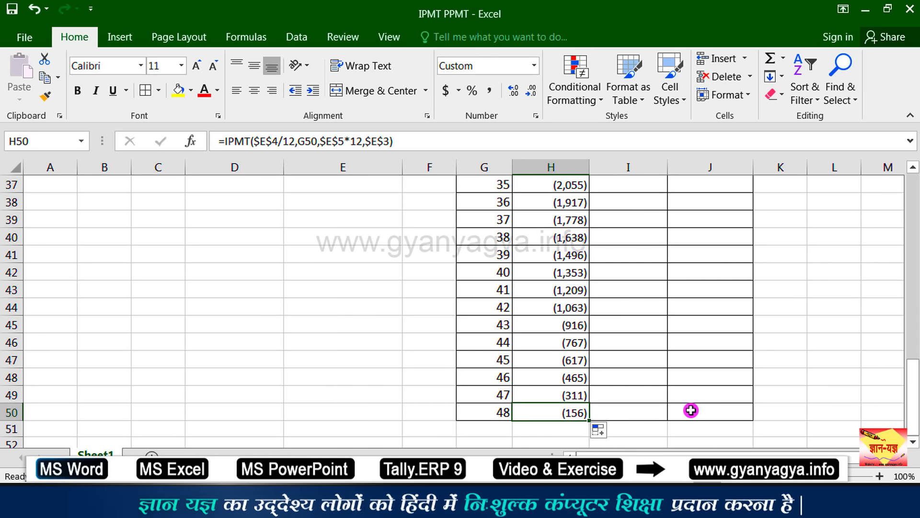
left_click_drag(913, 420, 901, 233)
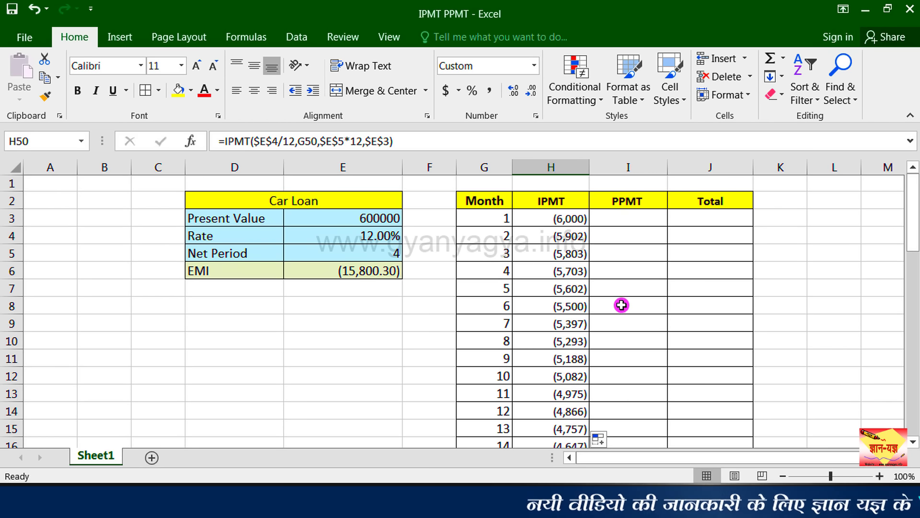
Enter =PPMT($E$4/12,G3,$E$5*12,$E$3) in I3 for the month-1 principal, ($9,800.30).
left_click(641, 217)
type("=")
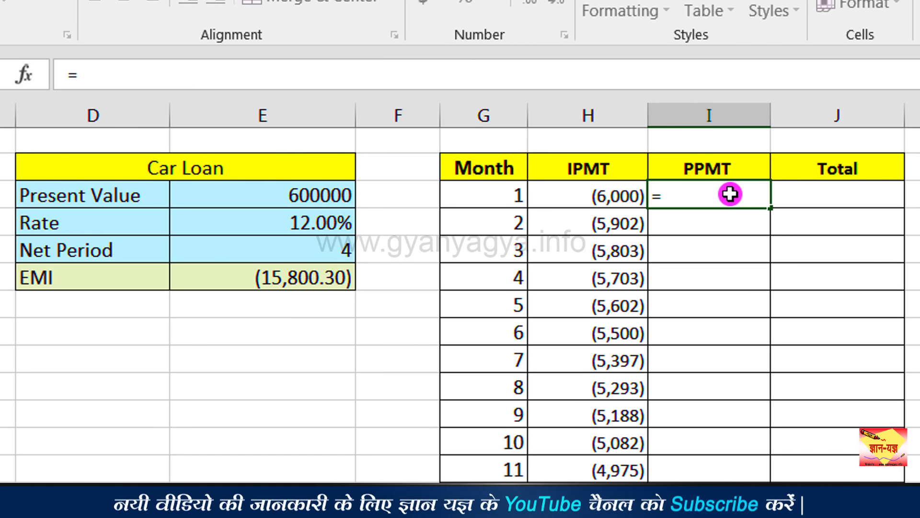
type("ppmt")
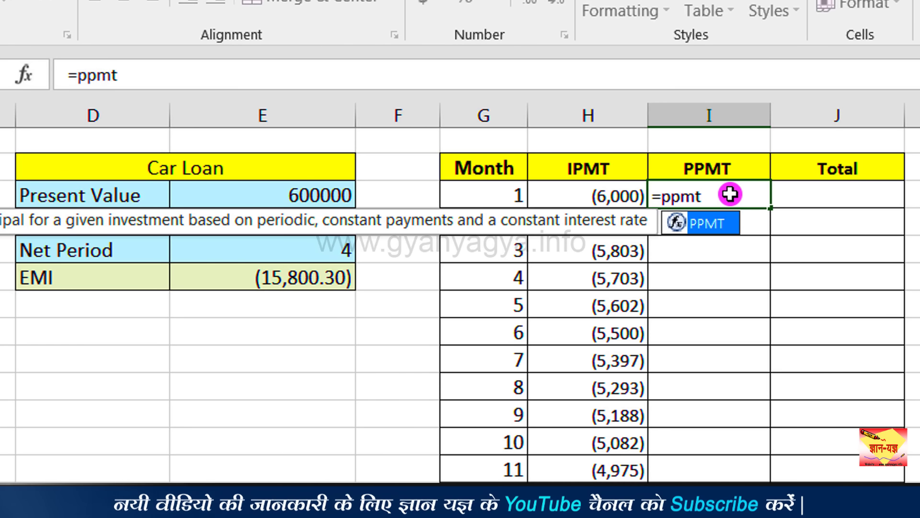
type("(")
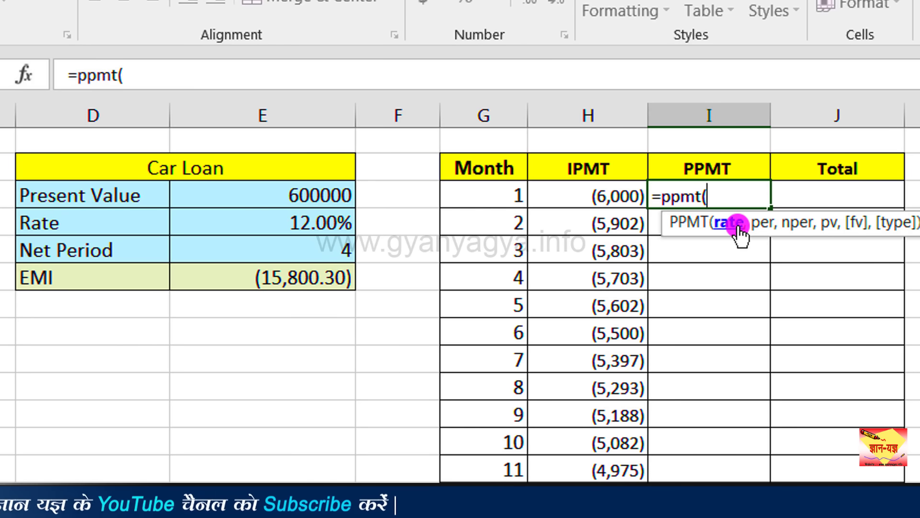
left_click(285, 231)
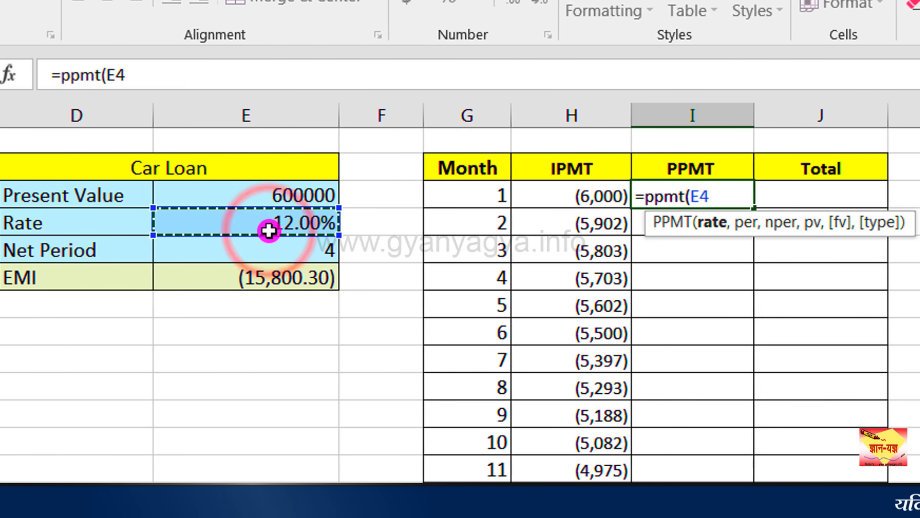
key("F4")
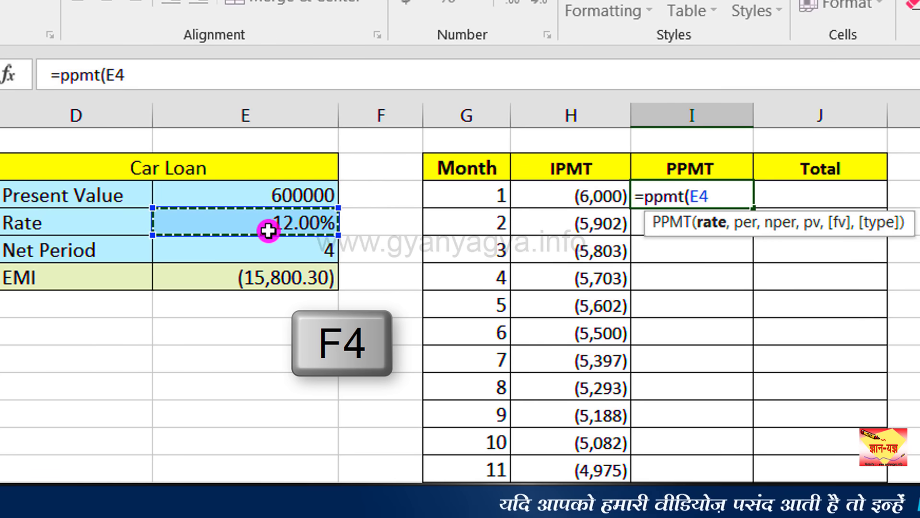
key("F4")
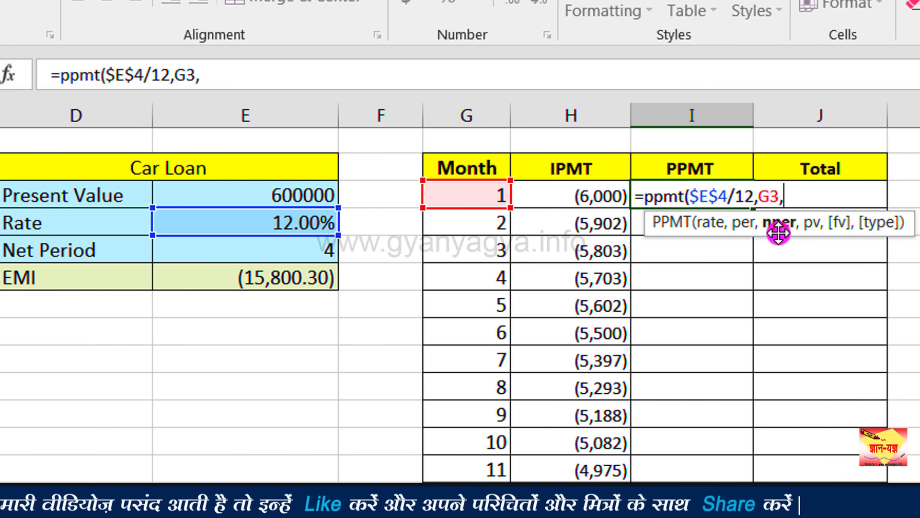
left_click(307, 254)
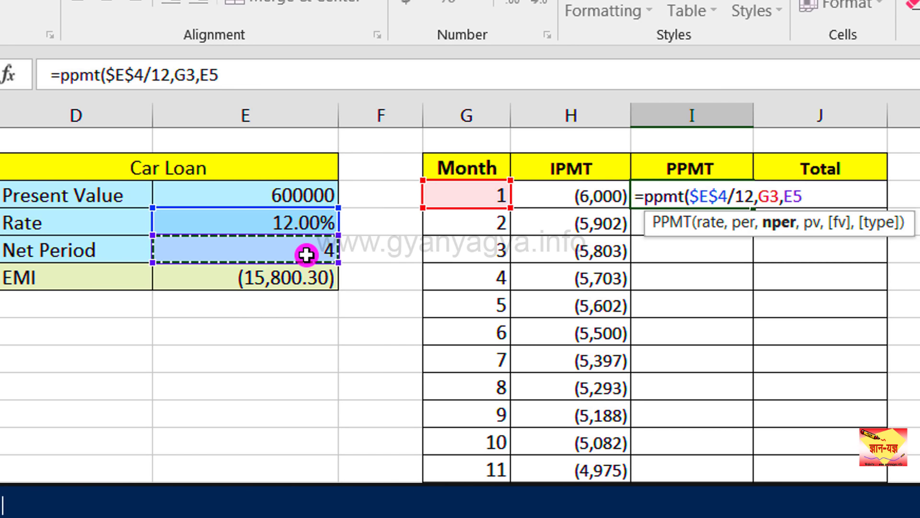
key("F4")
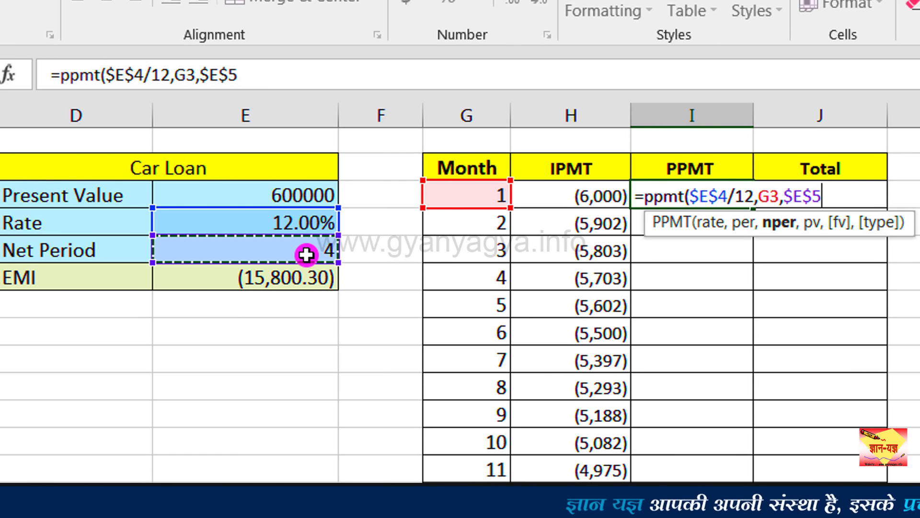
type("*1")
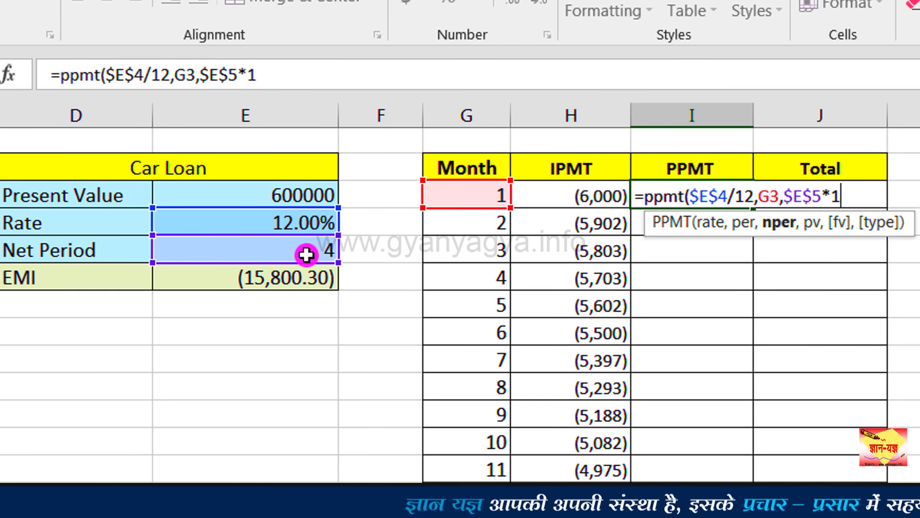
type("2,")
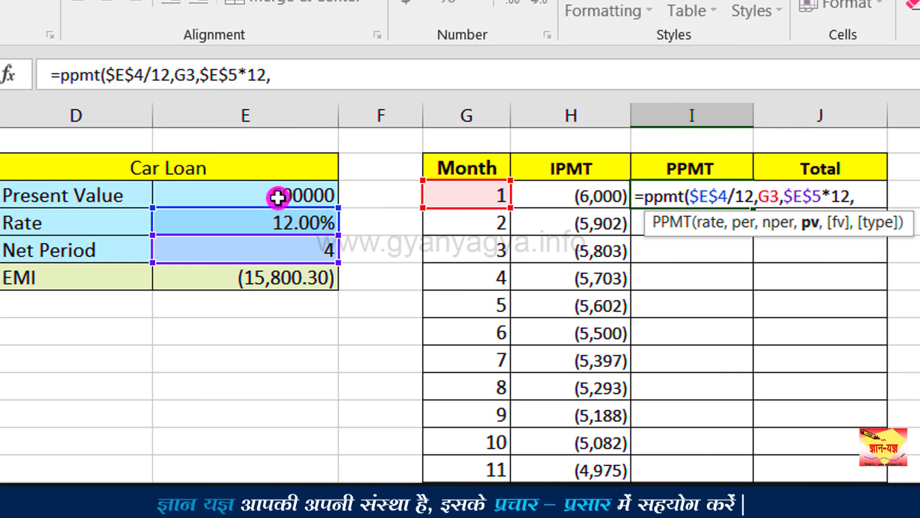
left_click(295, 197)
key("F4")
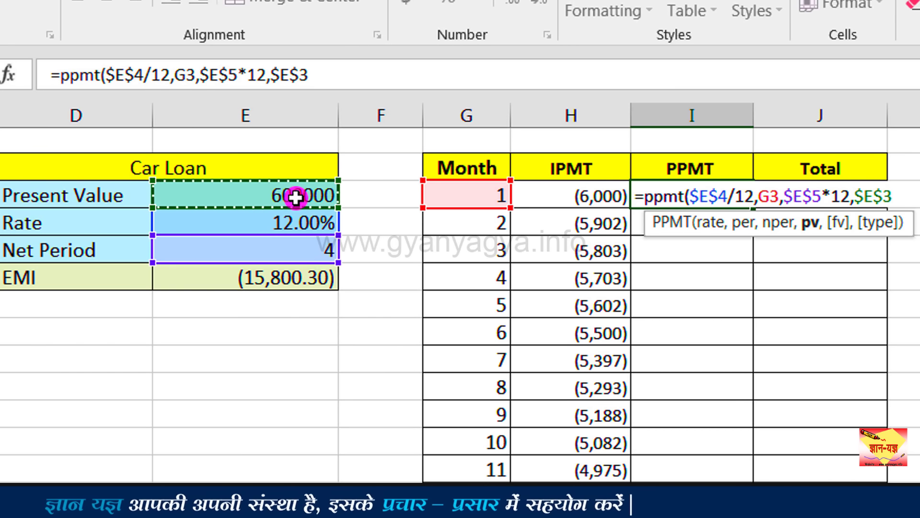
type(")")
key("Return")
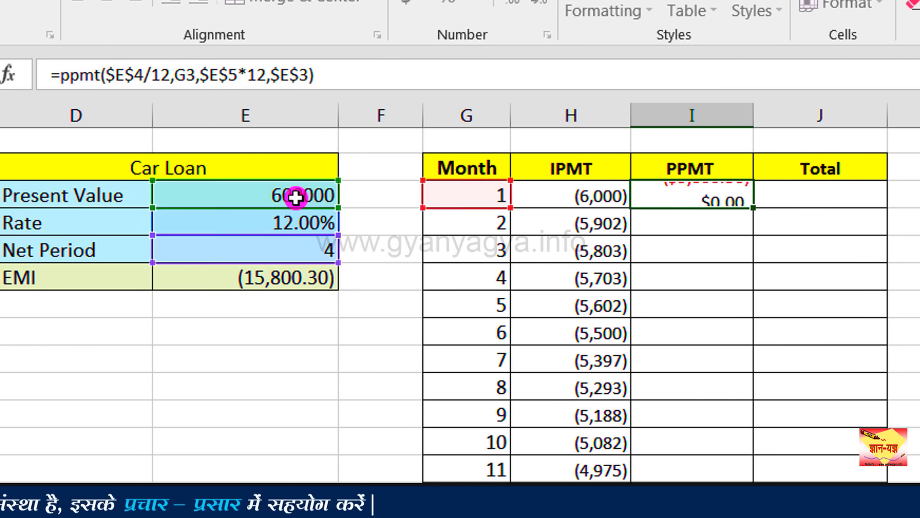
Apply comma style to I3 so the month-1 principal reads (9,800.30).
left_click(737, 193)
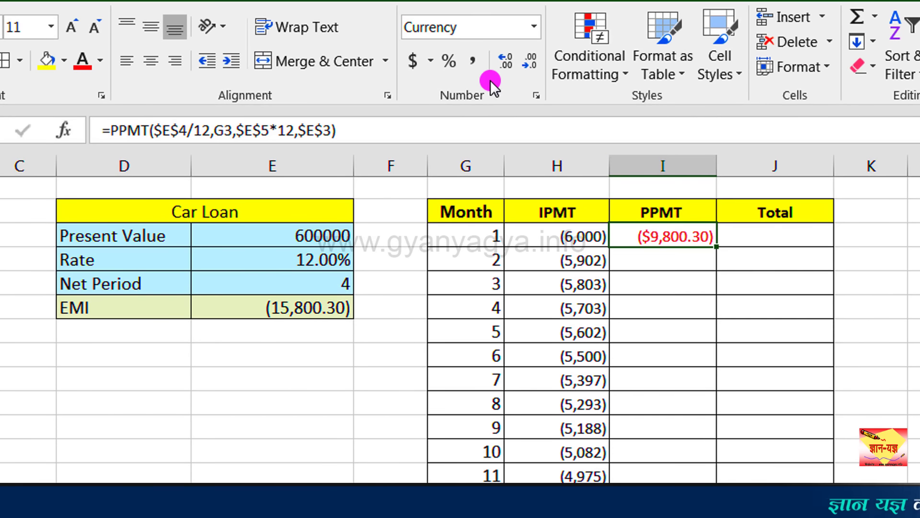
left_click(475, 63)
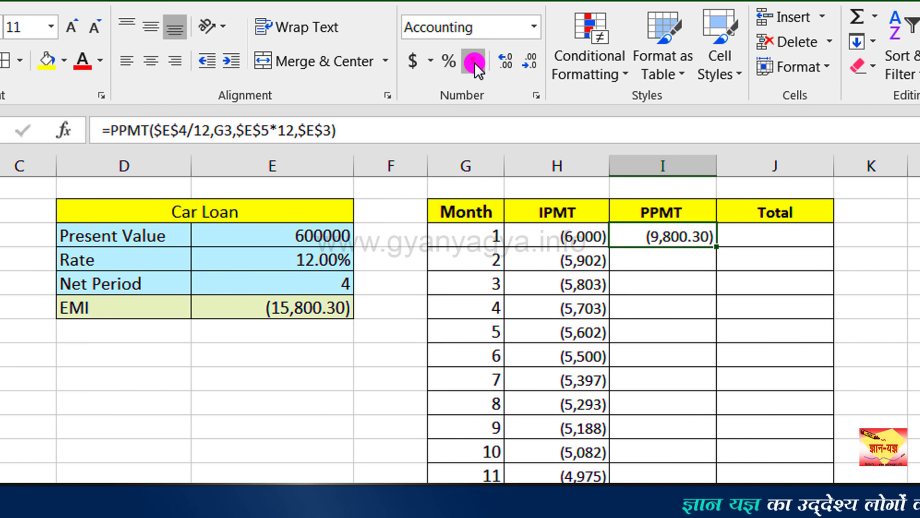
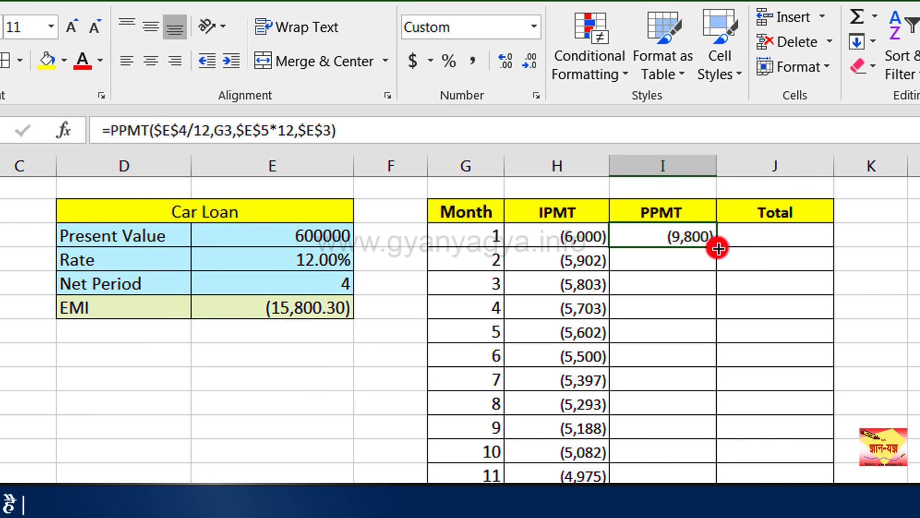
Copy the I3 PPMT formula down to I50, giving principal from (9,800) to (15,644).
mouse_move(718, 248)
left_mouse_down()
mouse_move(669, 401)
mouse_move(669, 449)
left_mouse_up()
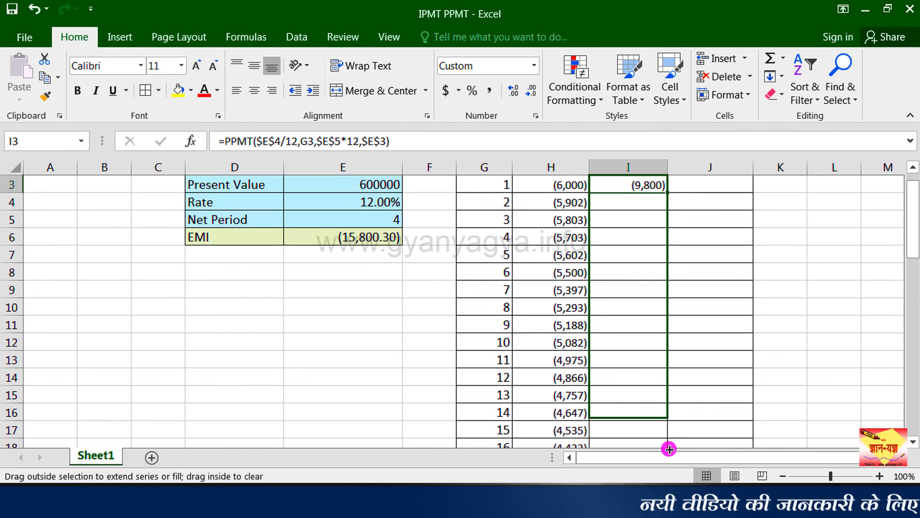
left_click_drag(669, 449, 669, 456)
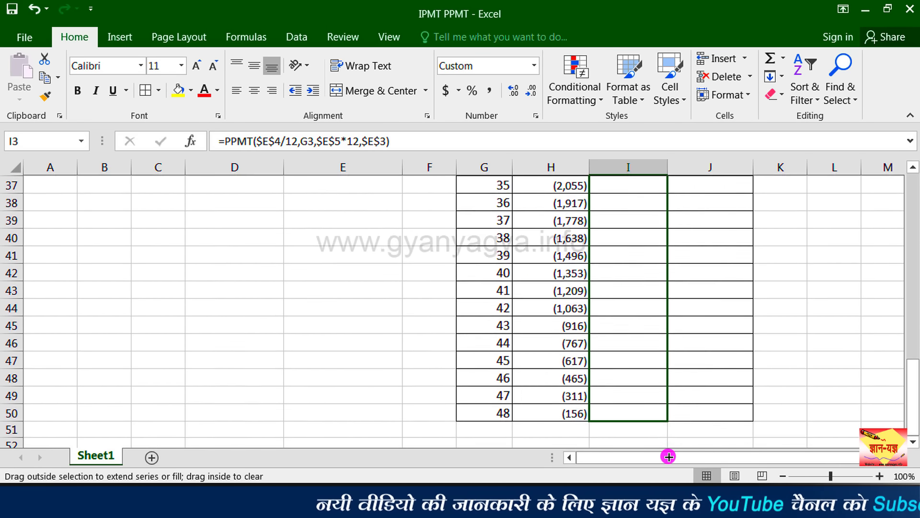
left_click_drag(669, 457, 652, 415)
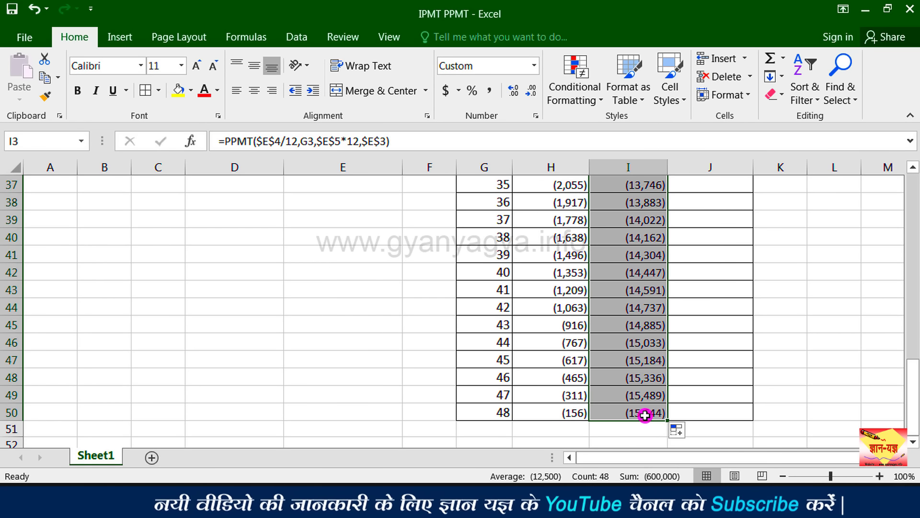
left_click(641, 412)
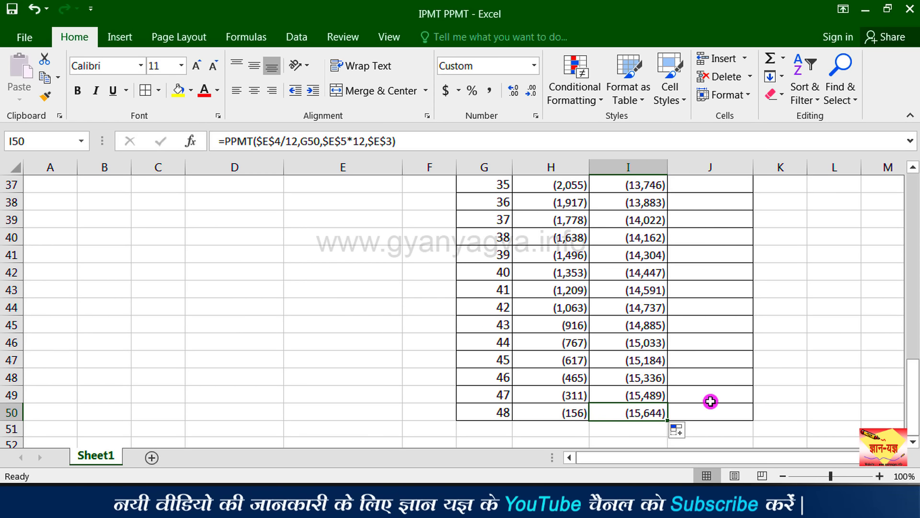
left_click_drag(915, 408, 900, 210)
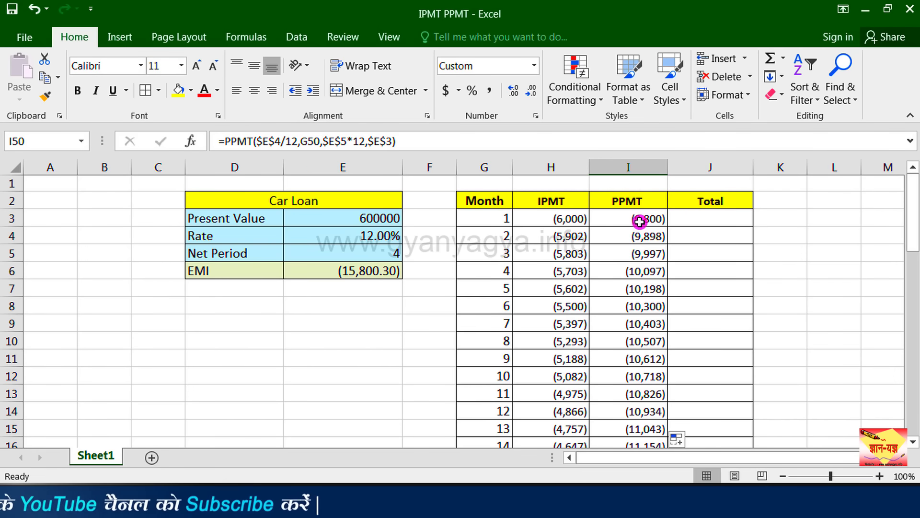
AutoSum H3:I3 into J3 so month 1's Total is =SUM(H3:I3), giving (15,800).
left_click(702, 221)
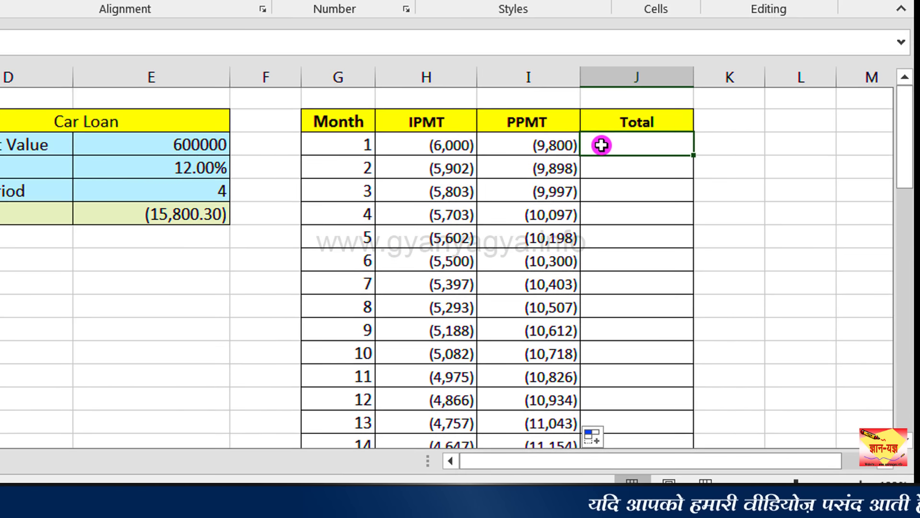
left_click_drag(533, 212, 652, 211)
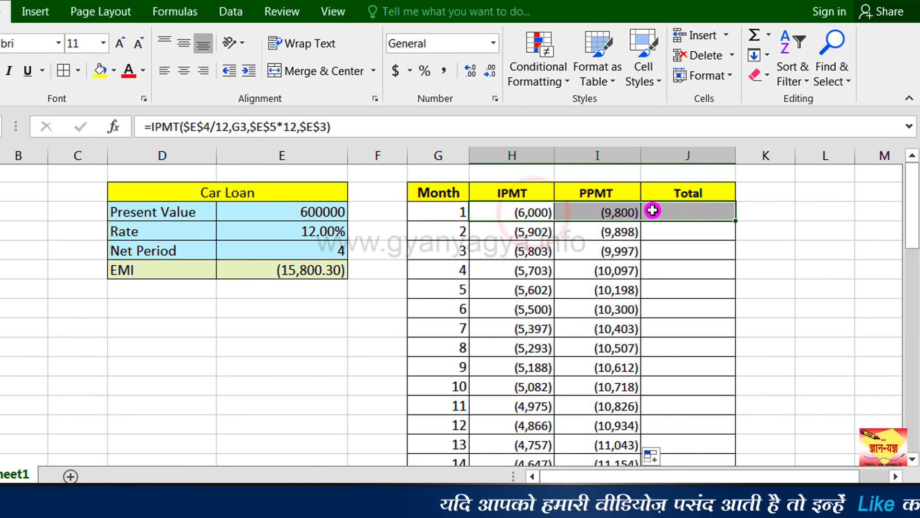
left_click(754, 34)
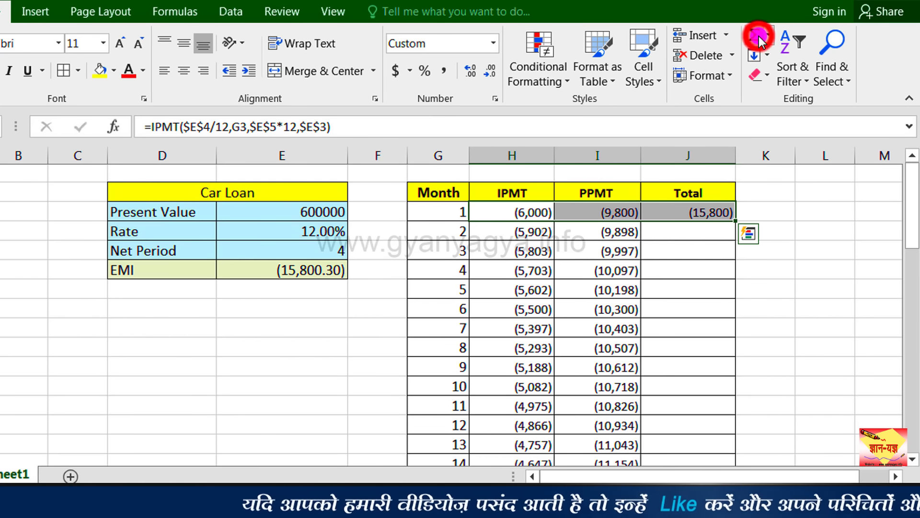
left_click(692, 209)
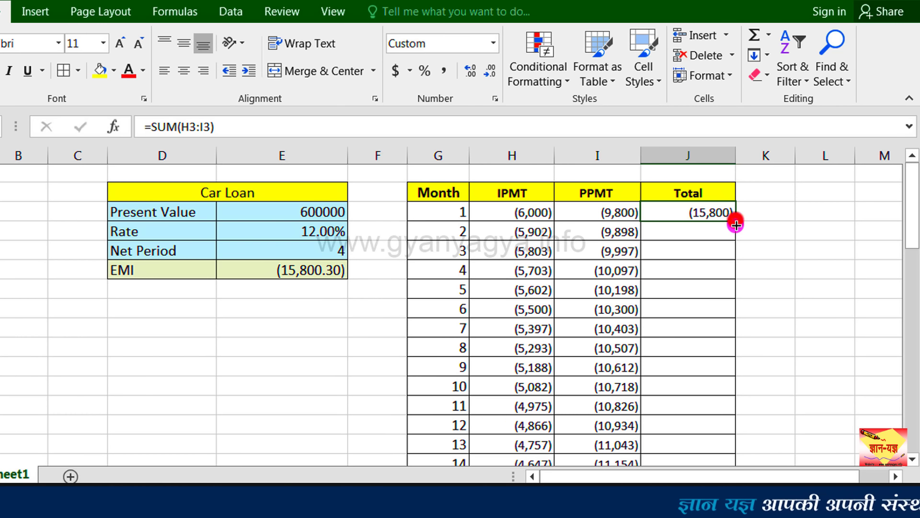
Copy the J3 SUM formula down to J50, ending with =SUM(H50:I50) at (15,800).
mouse_move(735, 221)
left_mouse_down()
mouse_move(729, 377)
mouse_move(749, 452)
left_mouse_up()
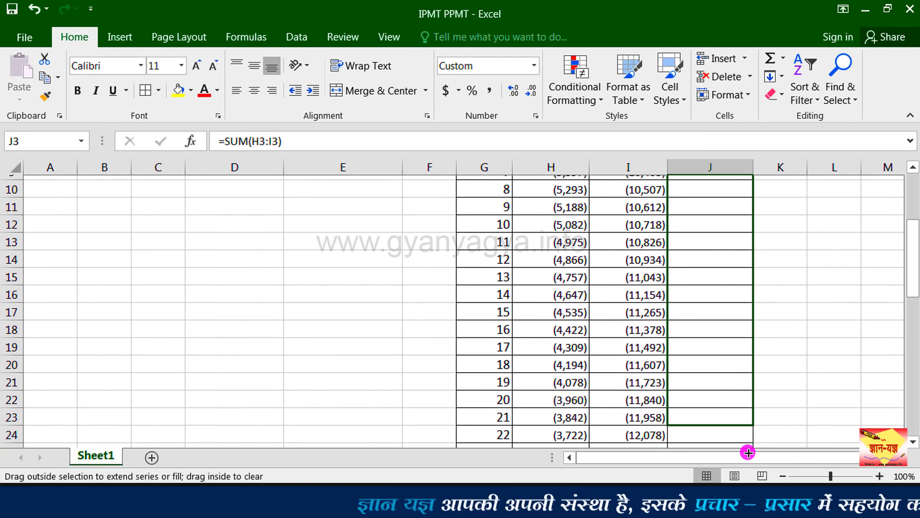
mouse_move(749, 453)
left_mouse_down()
mouse_move(748, 460)
mouse_move(738, 416)
left_mouse_up()
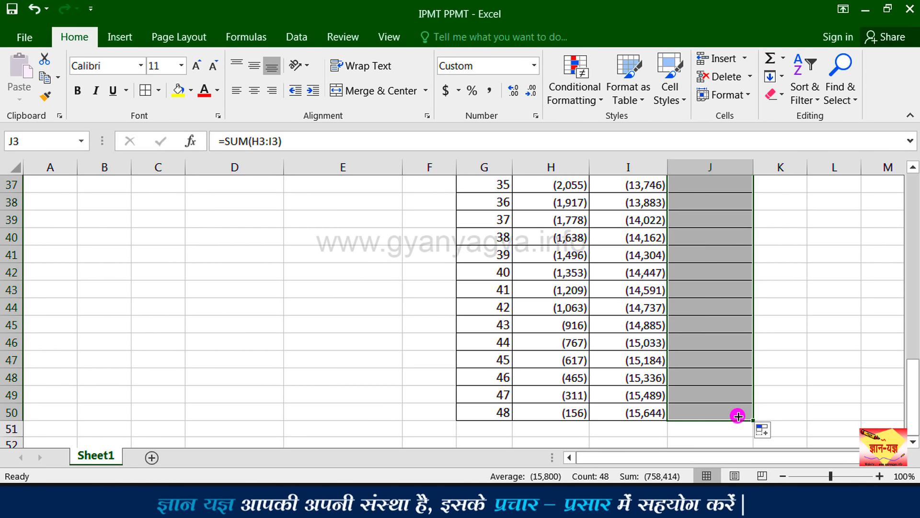
left_click(716, 415)
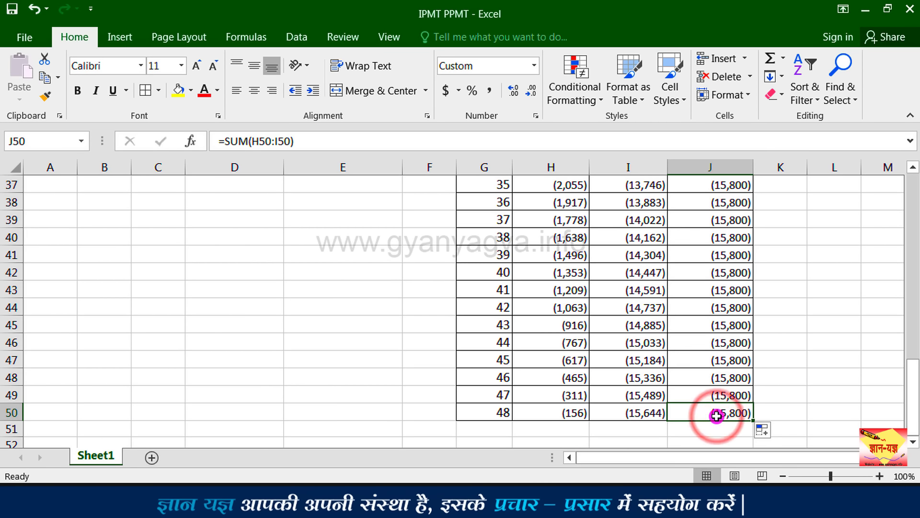
left_click_drag(913, 408, 913, 240)
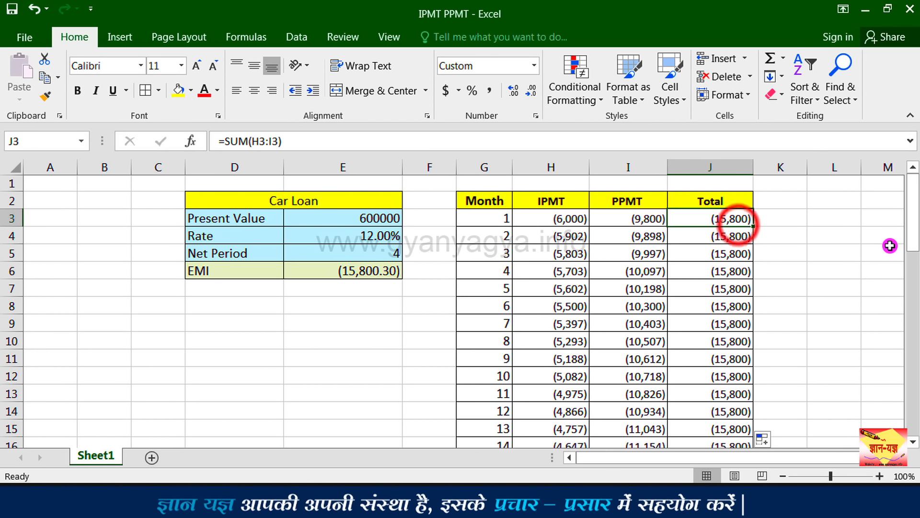
left_click_drag(913, 239, 899, 415)
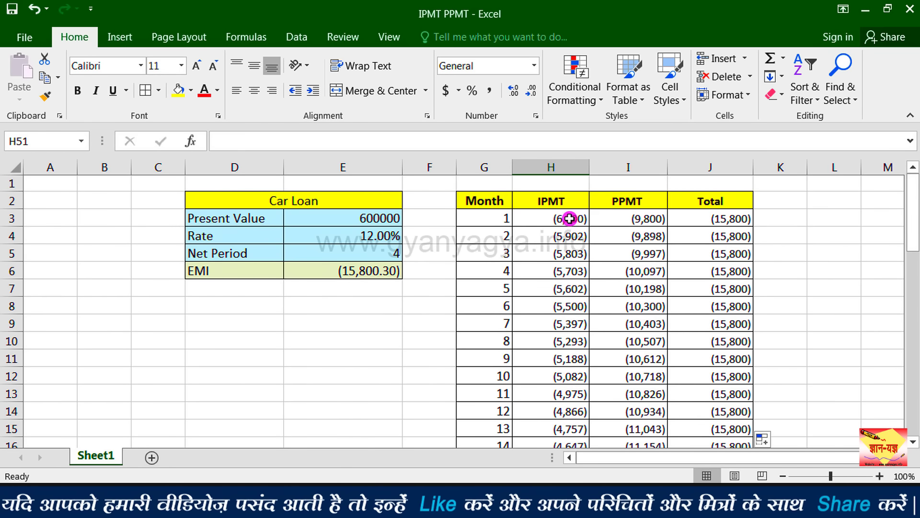
Insert row 51 SUM formulas, e.g. =SUM(H3:H50): (158,414), (600,000) and (758,414).
left_click_drag(569, 218, 622, 443)
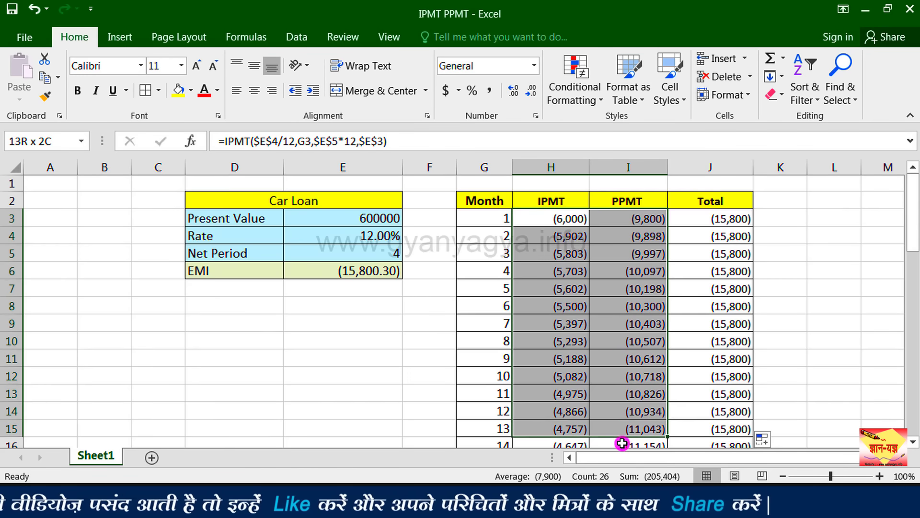
left_click_drag(622, 442, 599, 221)
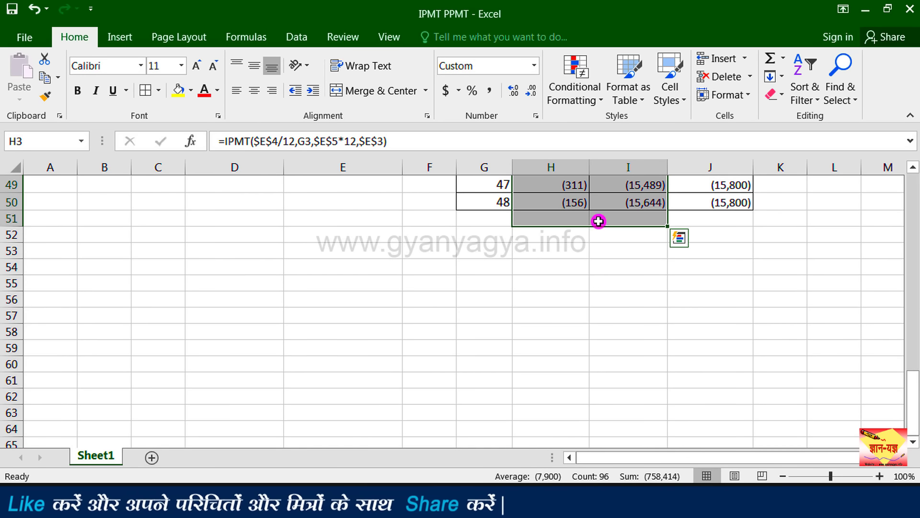
left_click(770, 58)
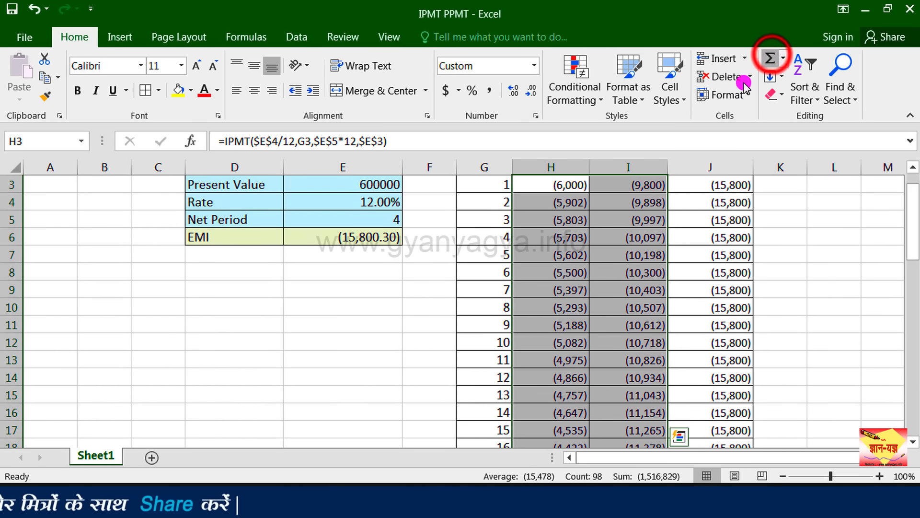
left_click_drag(910, 201, 909, 381)
left_click(552, 365)
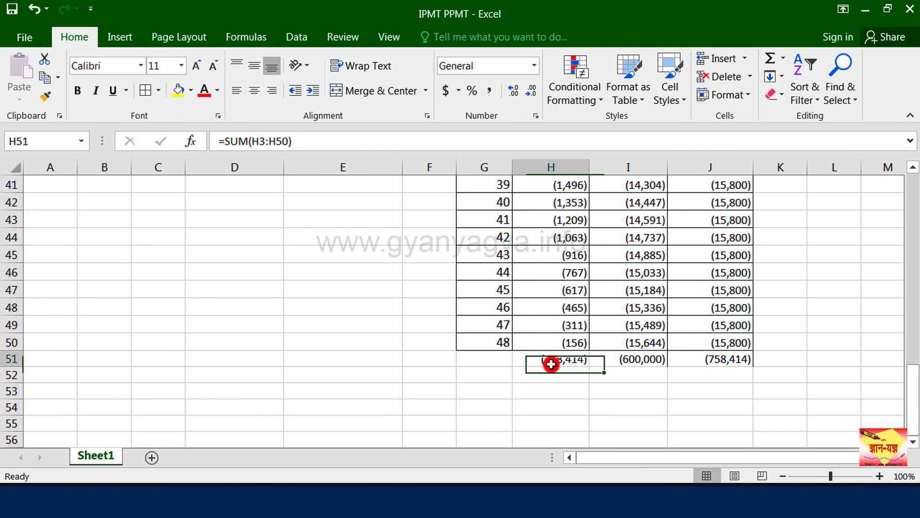